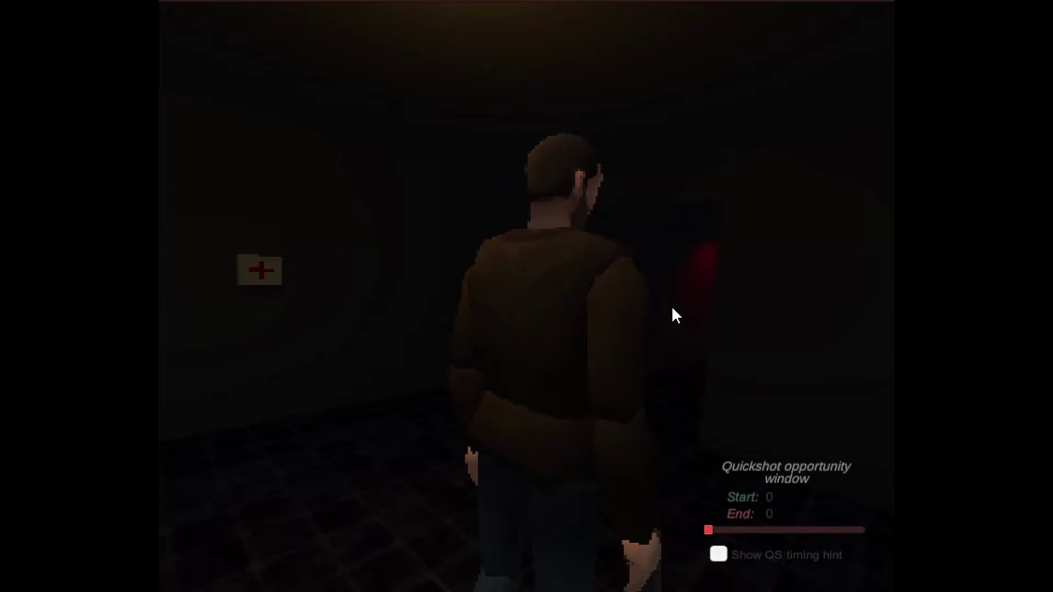
# Walk the character forward into the dark room, turning it left and right
pyautogui.press('w')
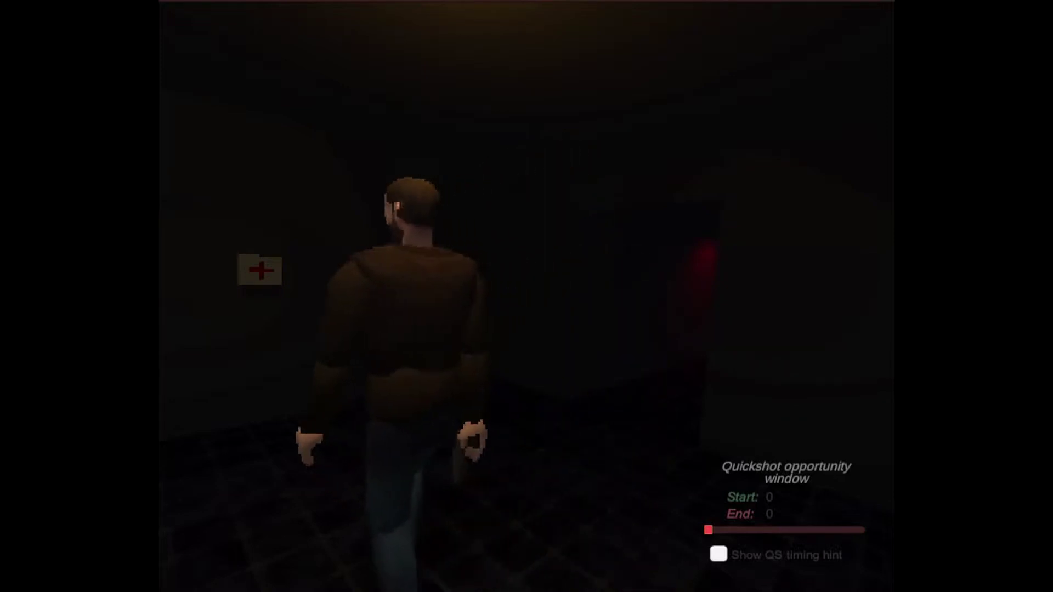
pyautogui.press('s')
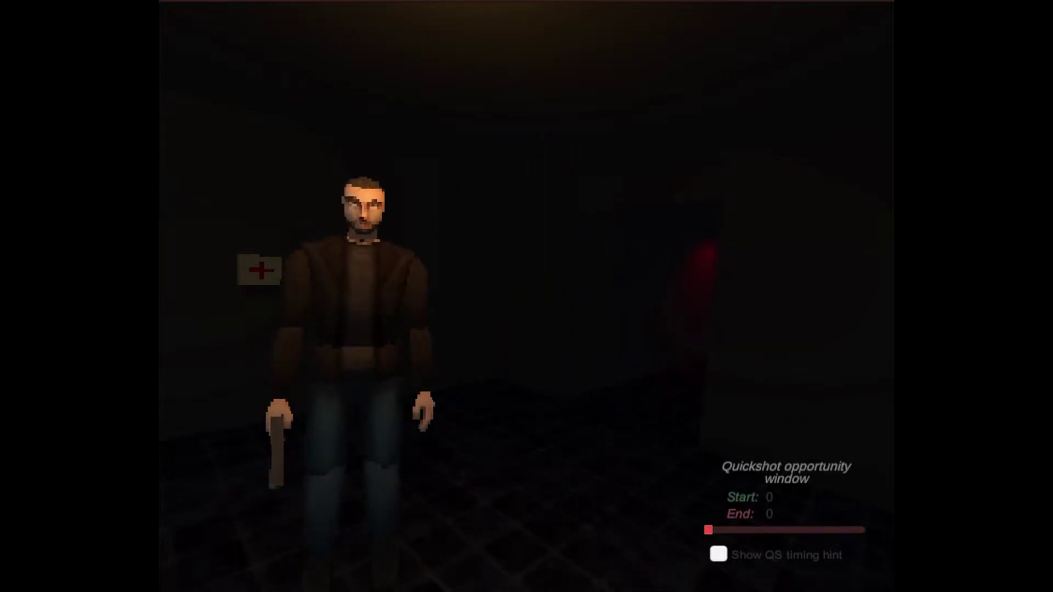
pyautogui.press('d')
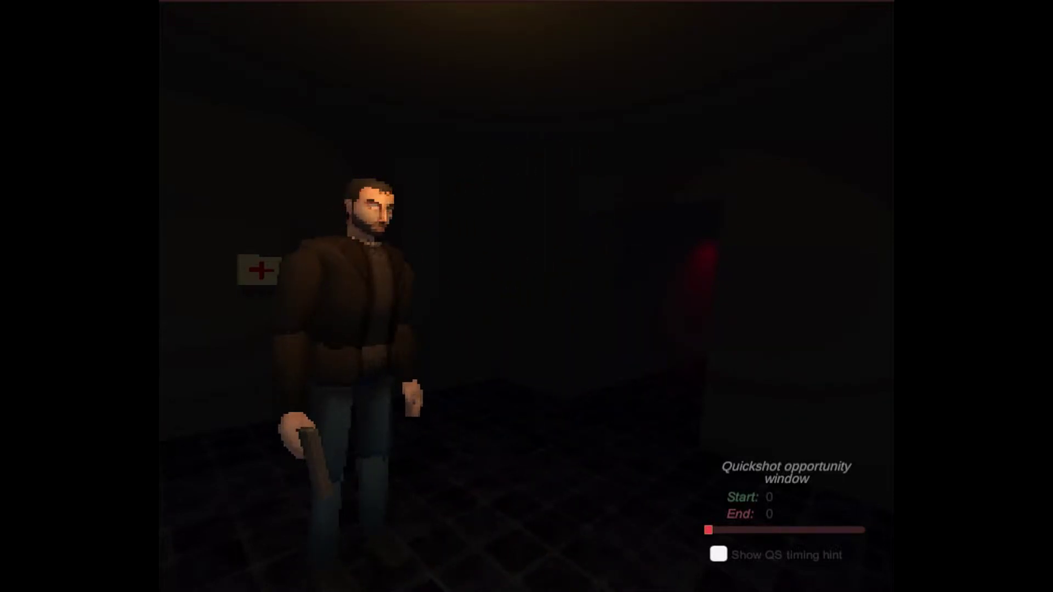
pyautogui.press('d')
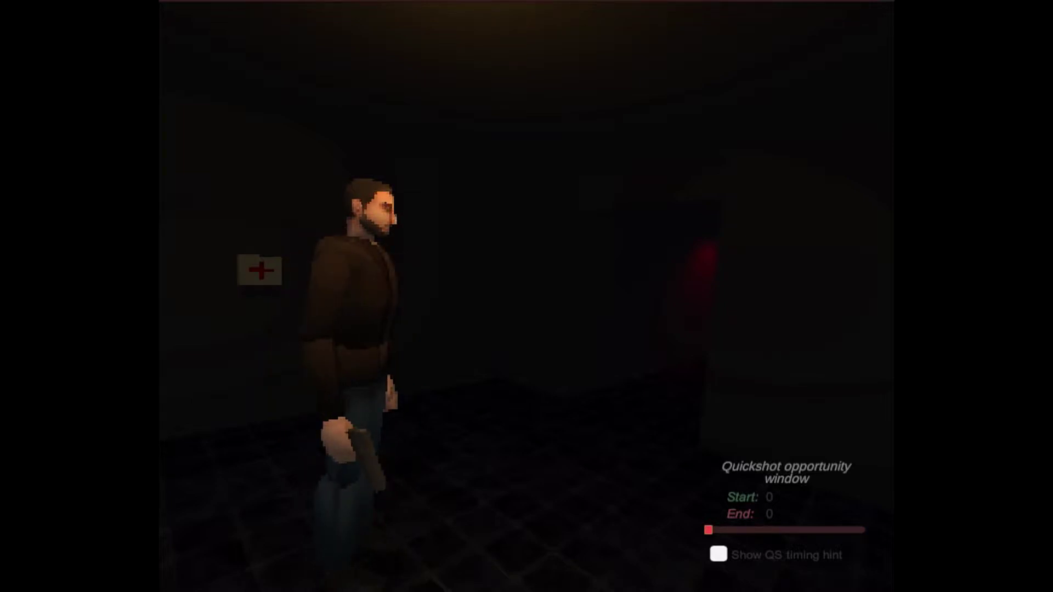
pyautogui.press('a')
pyautogui.press('d')
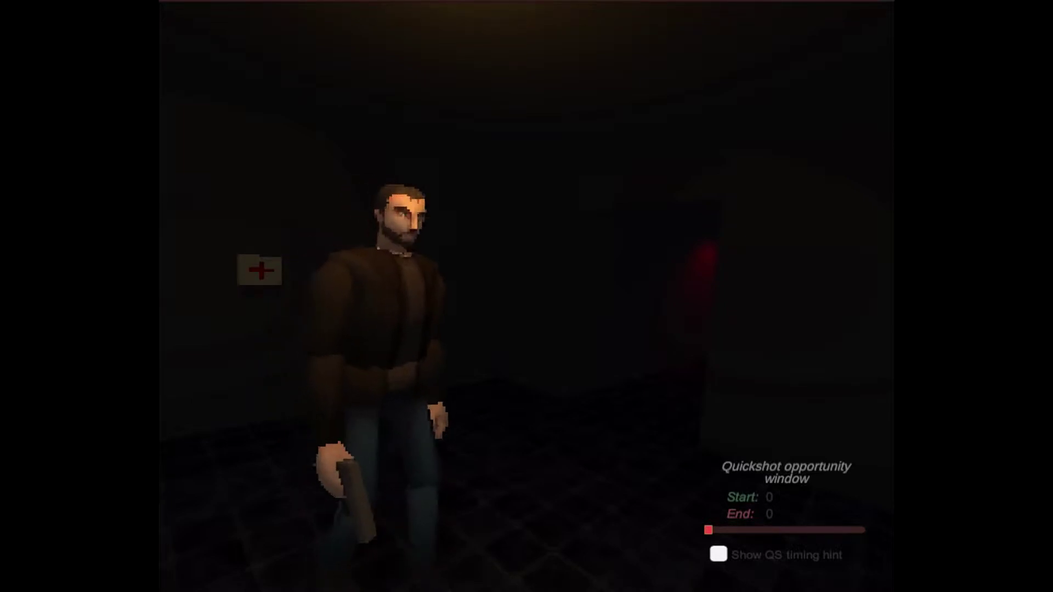
pyautogui.press('w')
pyautogui.press('w')
pyautogui.press('a')
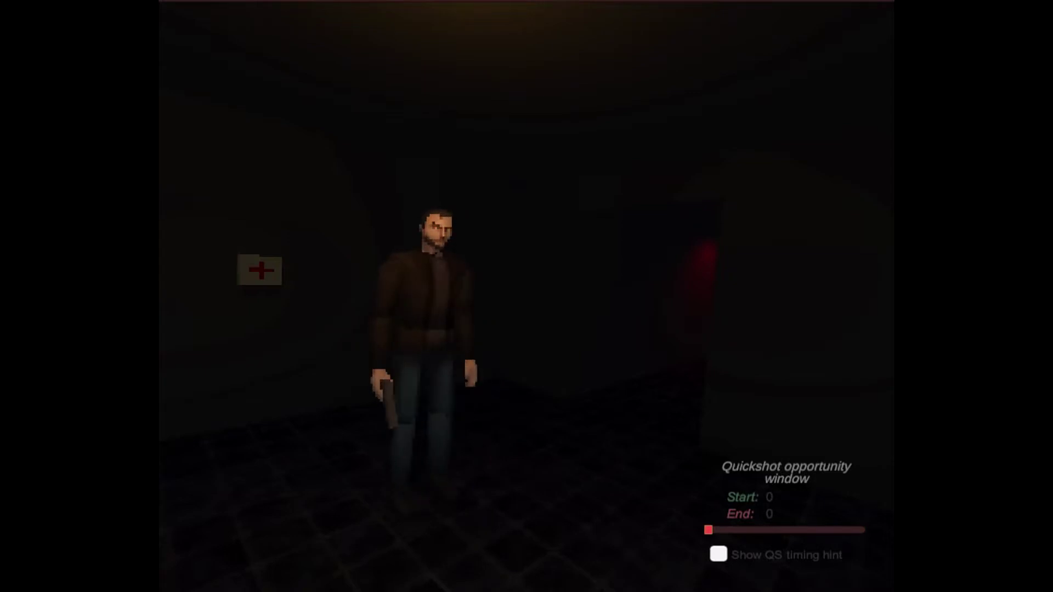
# Raise and lower the pistol while moving toward the back-left, then fire
pyautogui.press('space')
pyautogui.press('s')
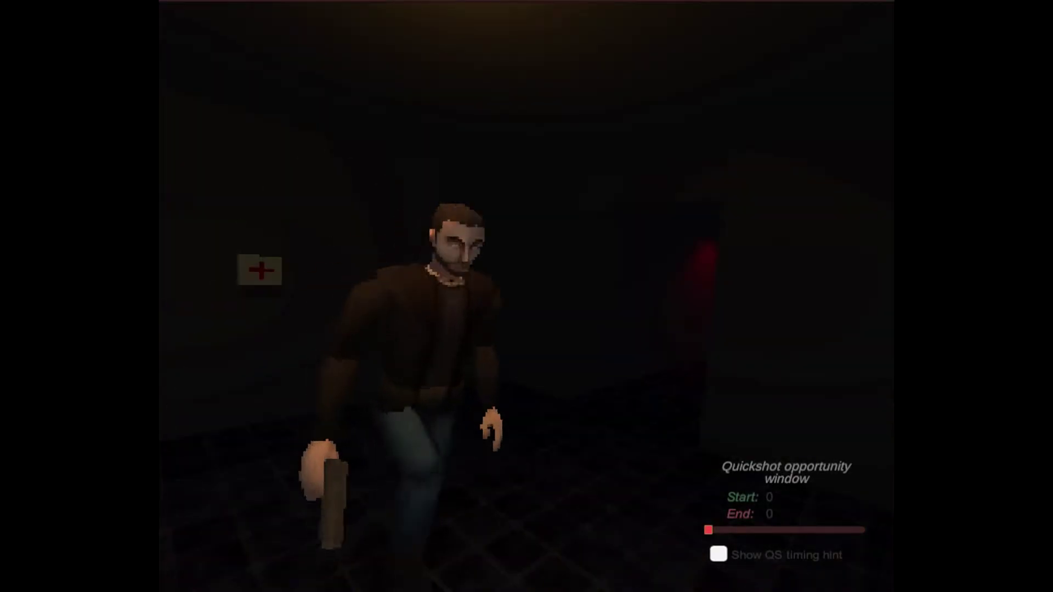
pyautogui.press('d')
pyautogui.press('space')
pyautogui.press('a')
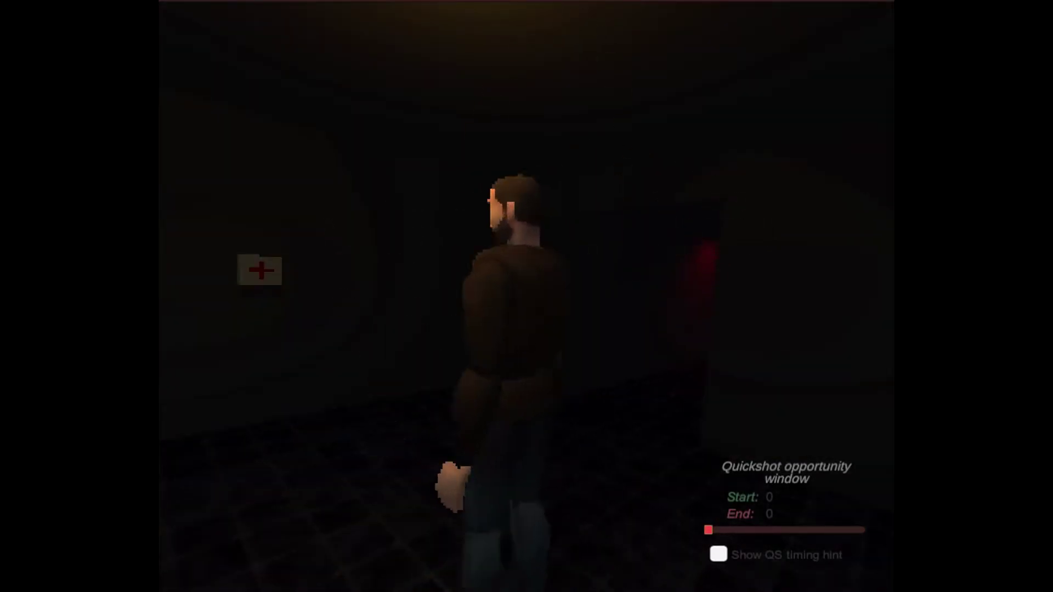
pyautogui.press('w')
pyautogui.press('space')
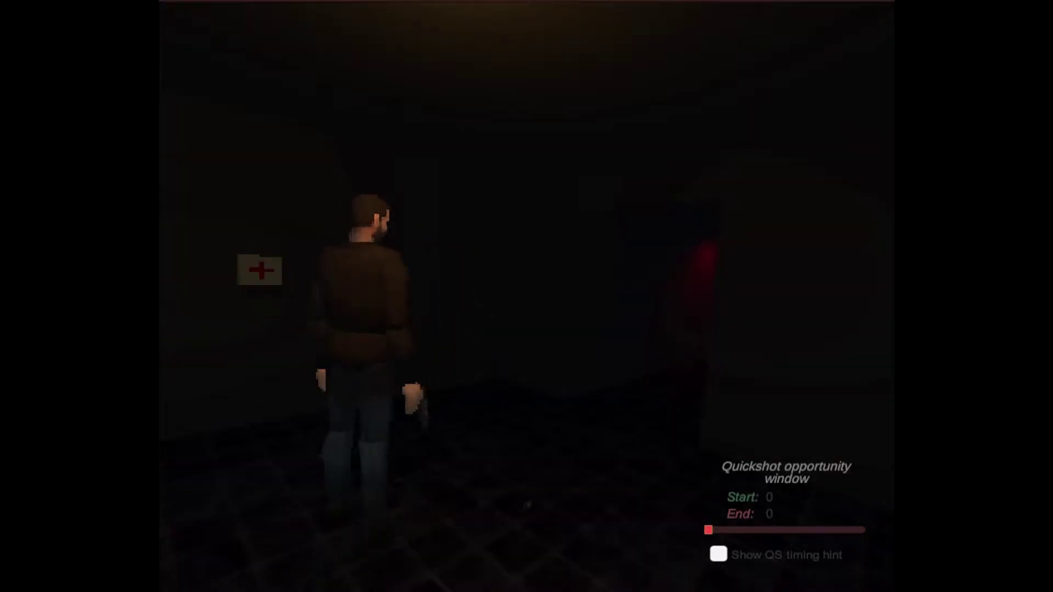
pyautogui.press('s')
# Aim at the camera and fire, lower the gun, and walk back toward the camera
pyautogui.press('space')
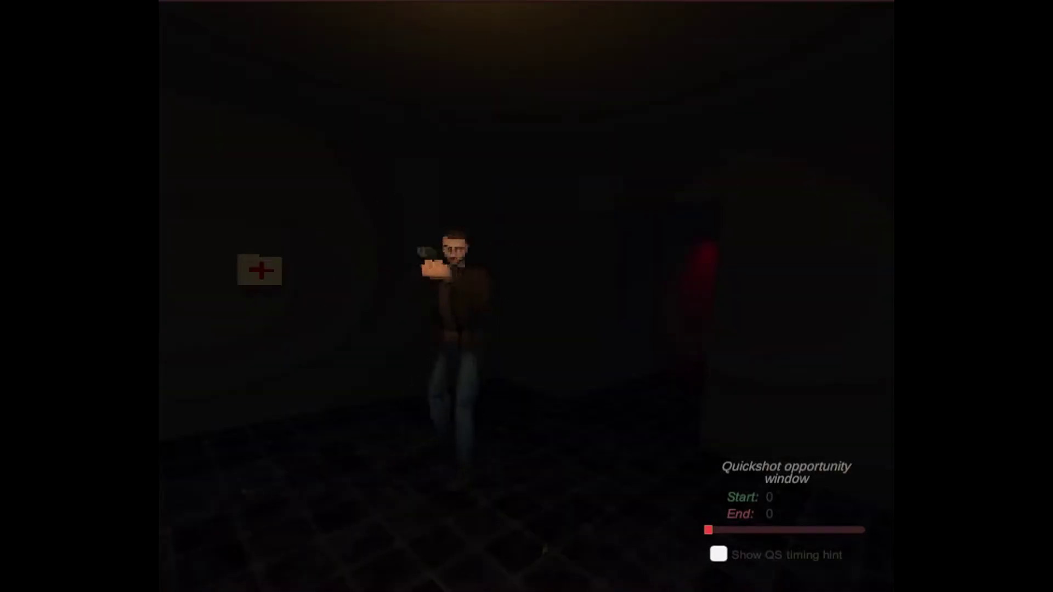
pyautogui.press('space')
pyautogui.press('a')
pyautogui.press('d')
pyautogui.press('space')
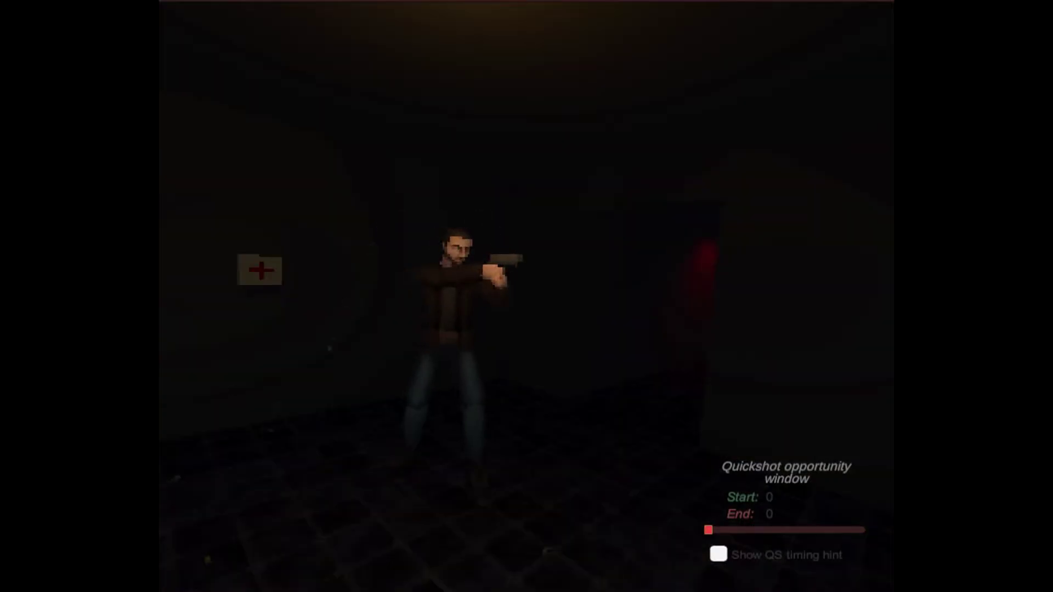
pyautogui.press('s')
pyautogui.press('w')
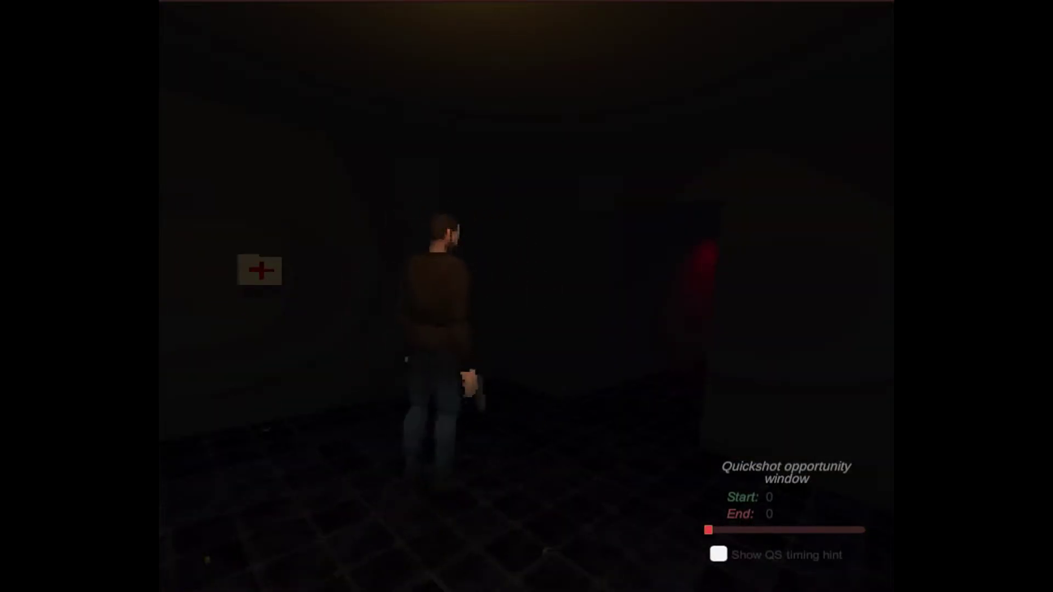
pyautogui.press('d')
# Aim right and fire, lower the pistol, play the overhead arm swing, and face the camera
pyautogui.press('space')
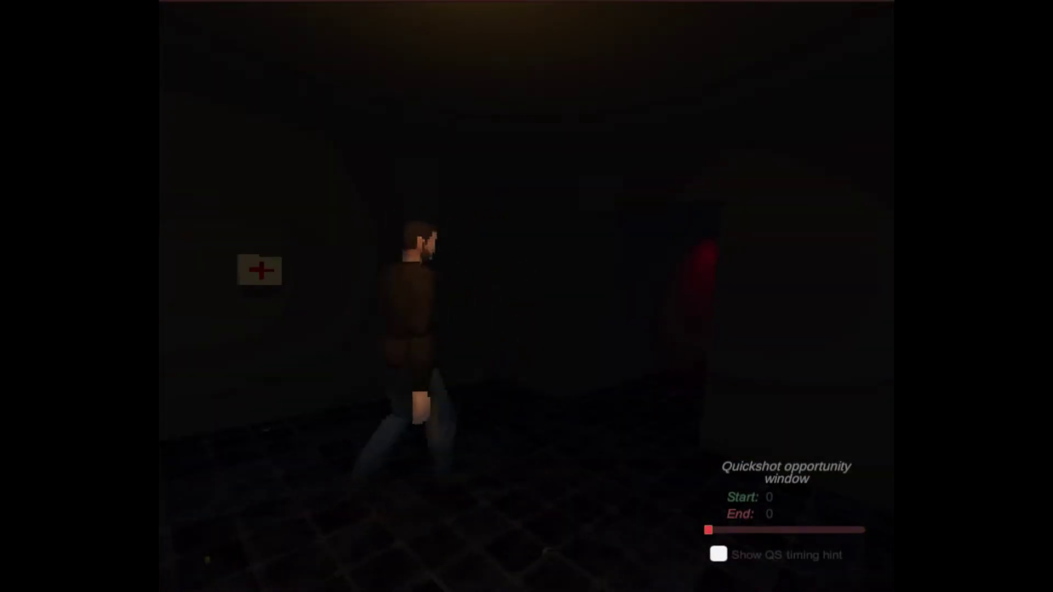
pyautogui.press('a')
pyautogui.press('d')
pyautogui.press('space')
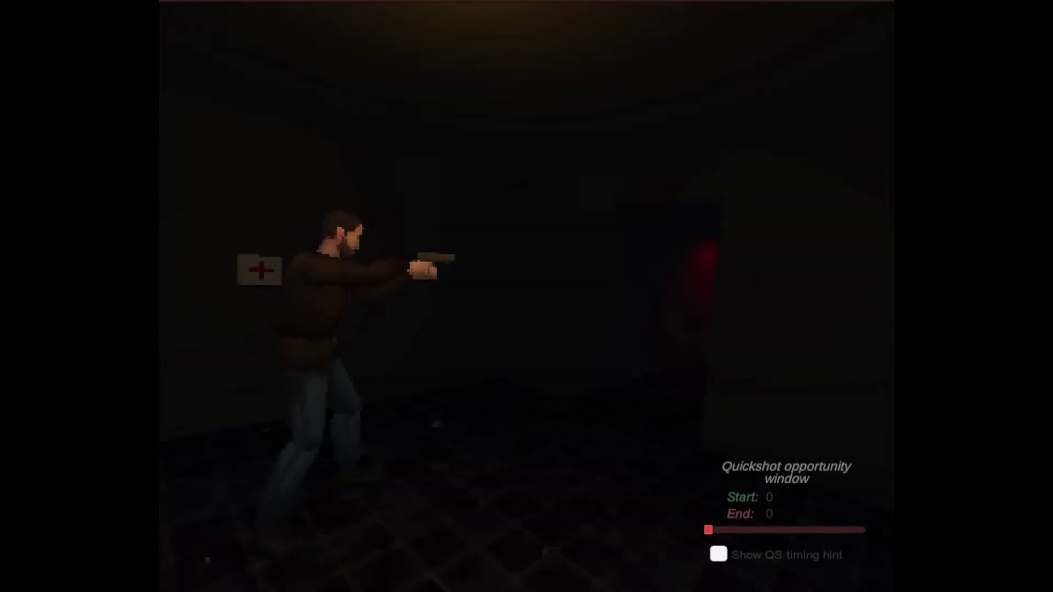
pyautogui.click(526, 296)
pyautogui.press('space')
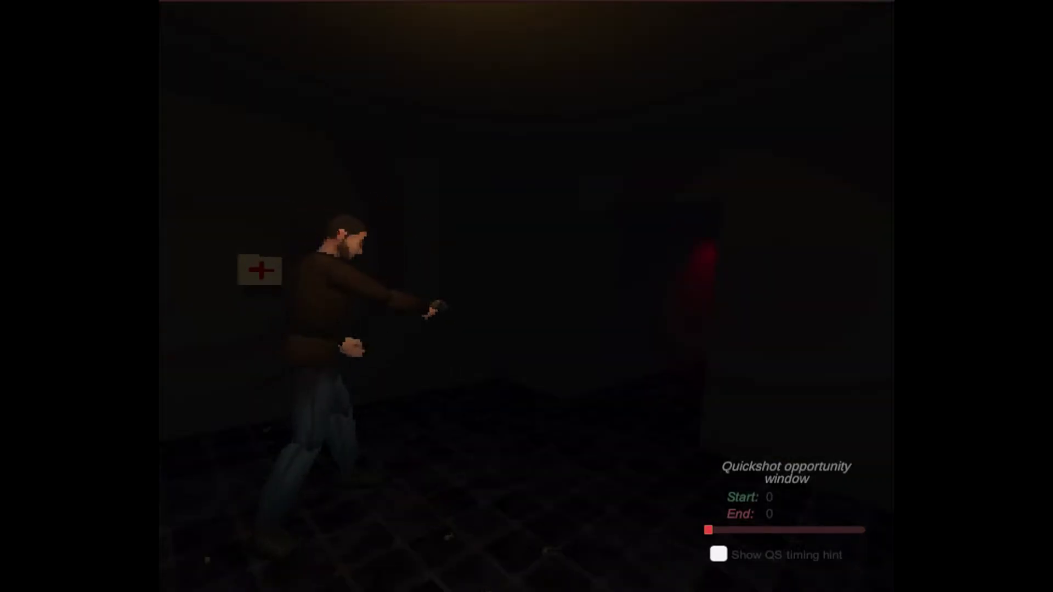
pyautogui.press('r')
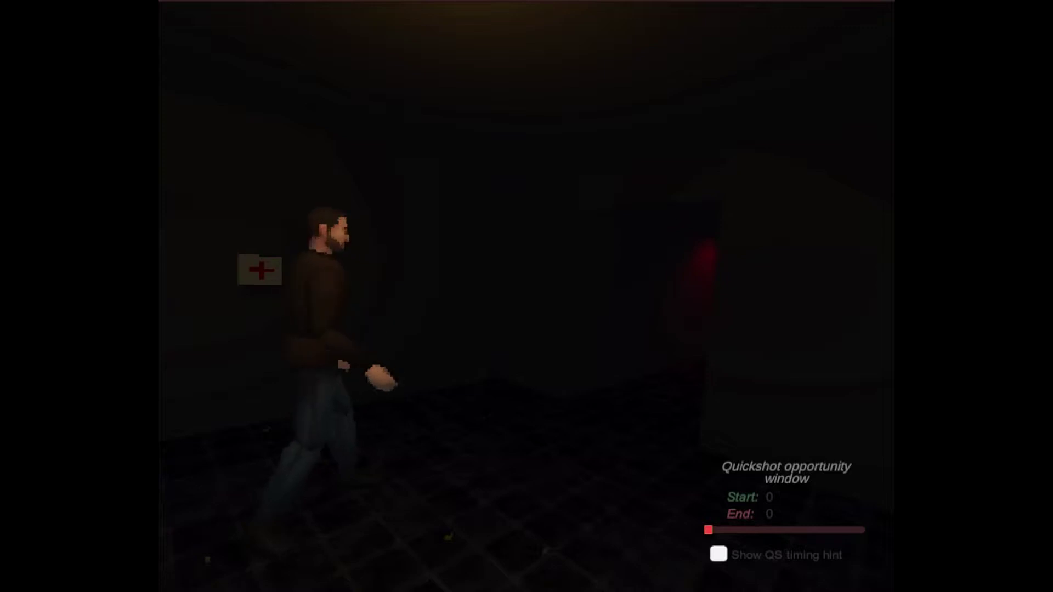
pyautogui.press('s')
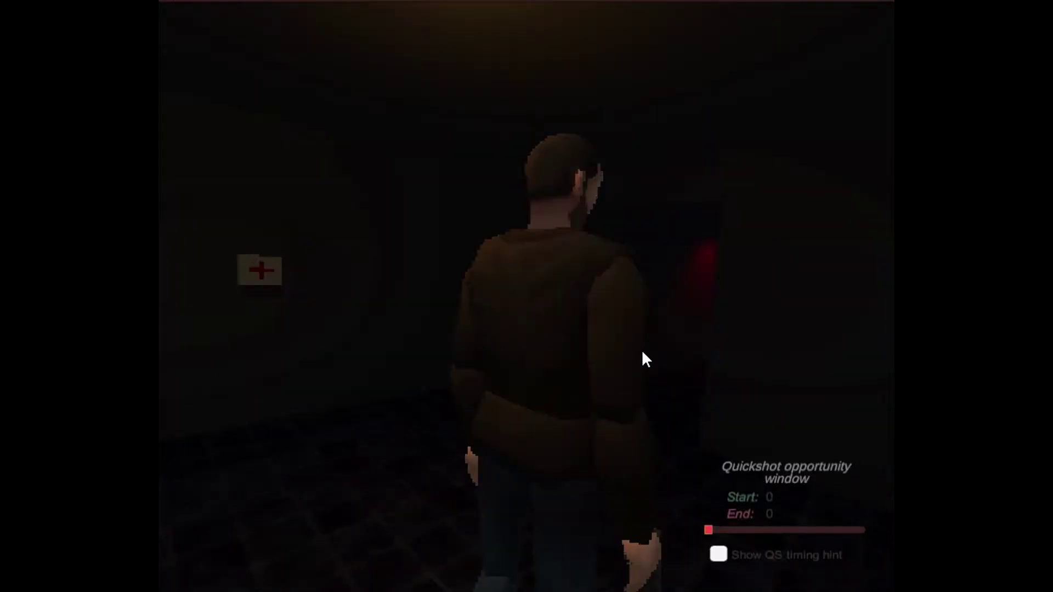
# Walk the character to the back and left walls and turn it around
pyautogui.press('w')
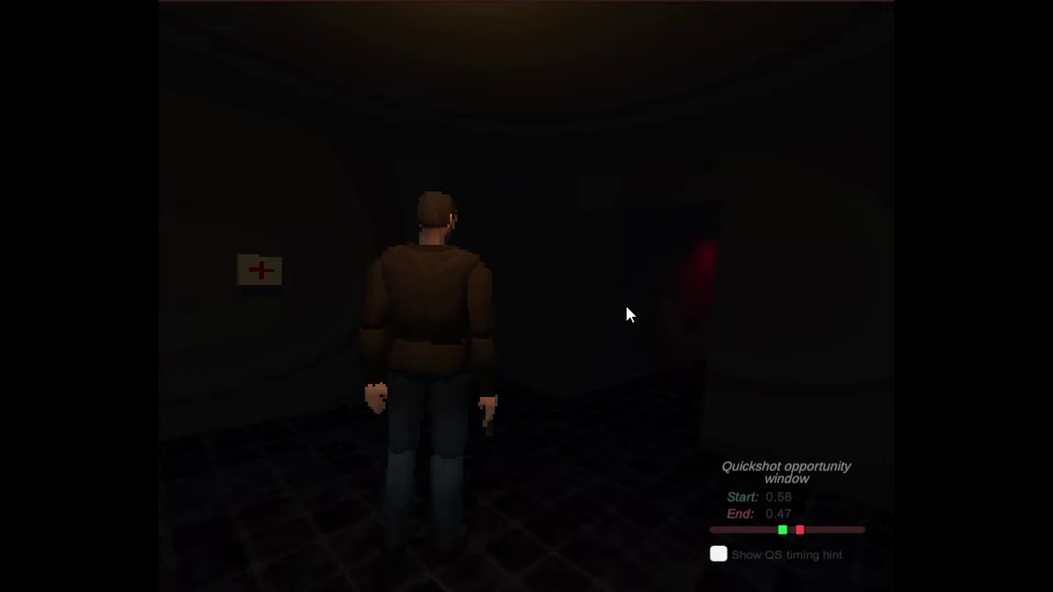
pyautogui.press('a')
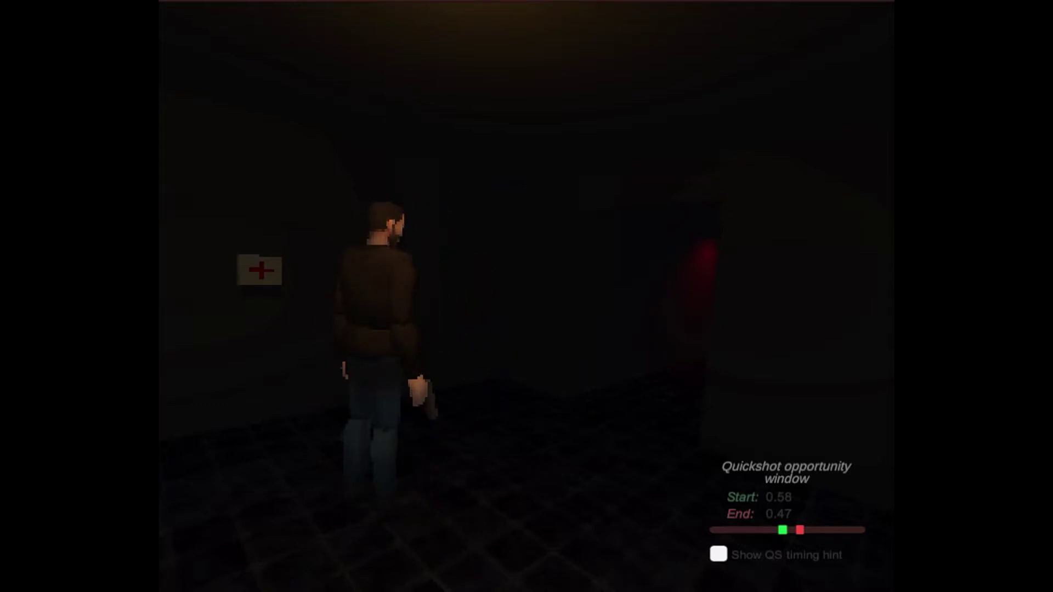
pyautogui.press('s')
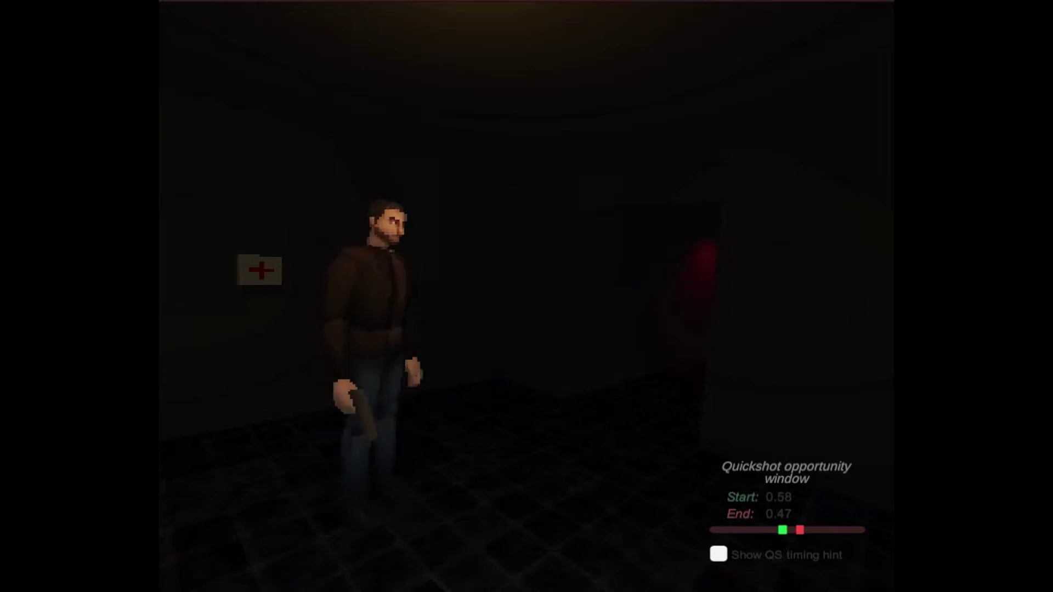
pyautogui.press('w')
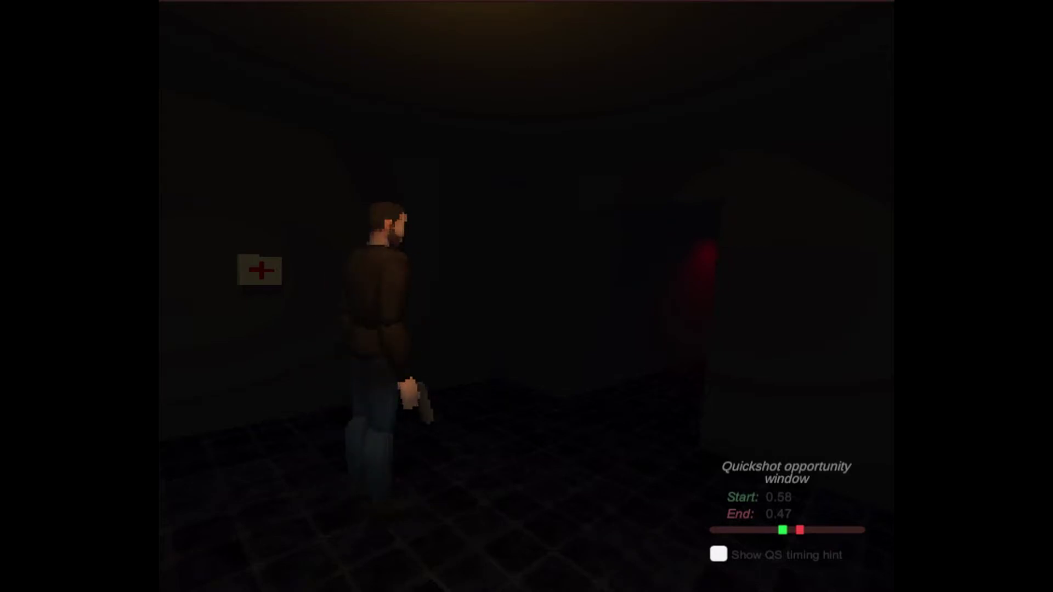
# Fire the pistol three times, lowering it between shots, then reload
pyautogui.click(526, 297)
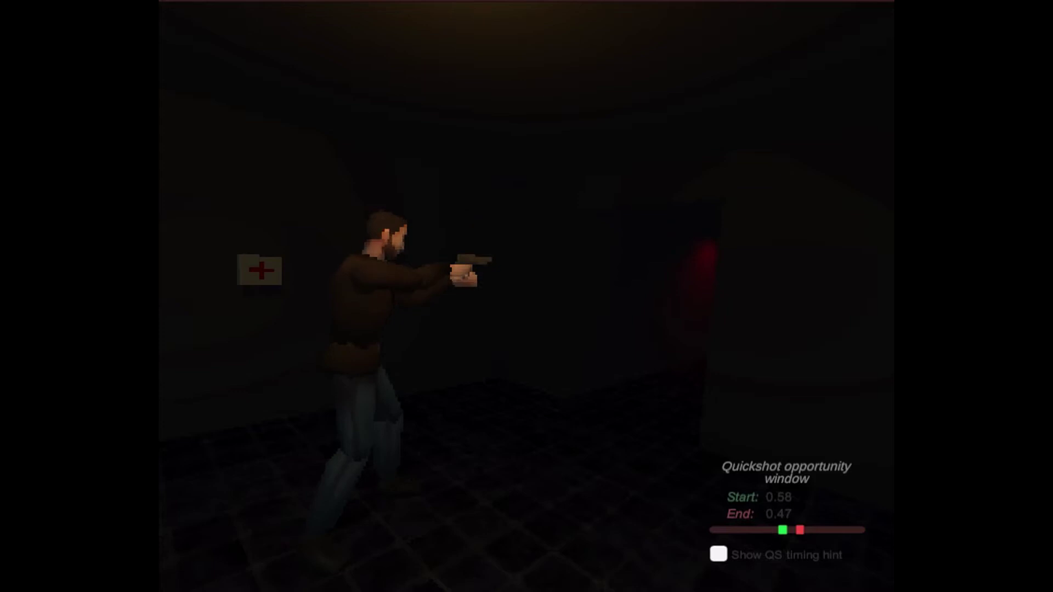
pyautogui.click(526, 296)
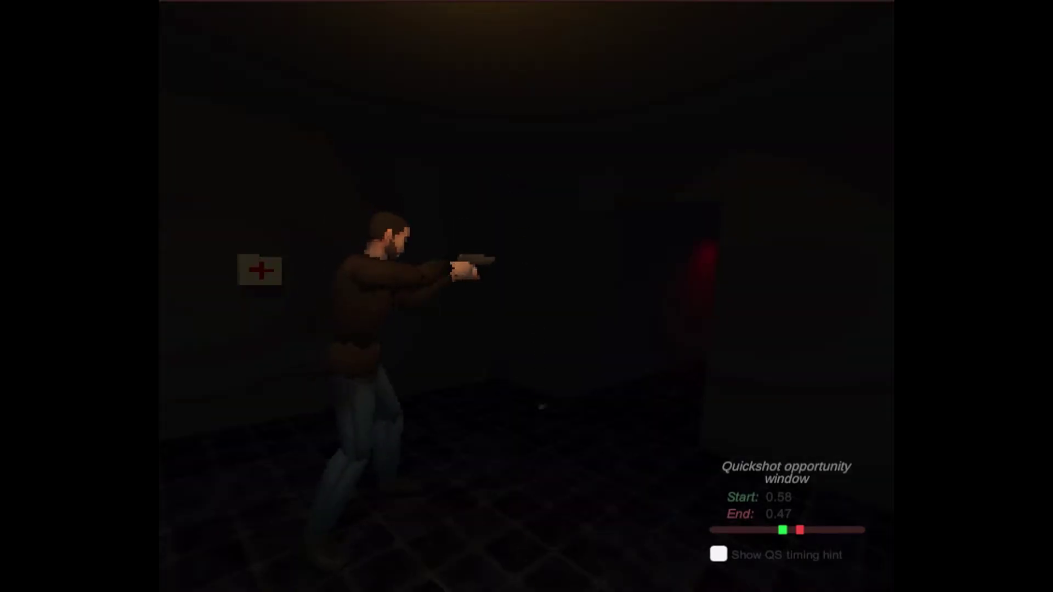
pyautogui.press('Escape')
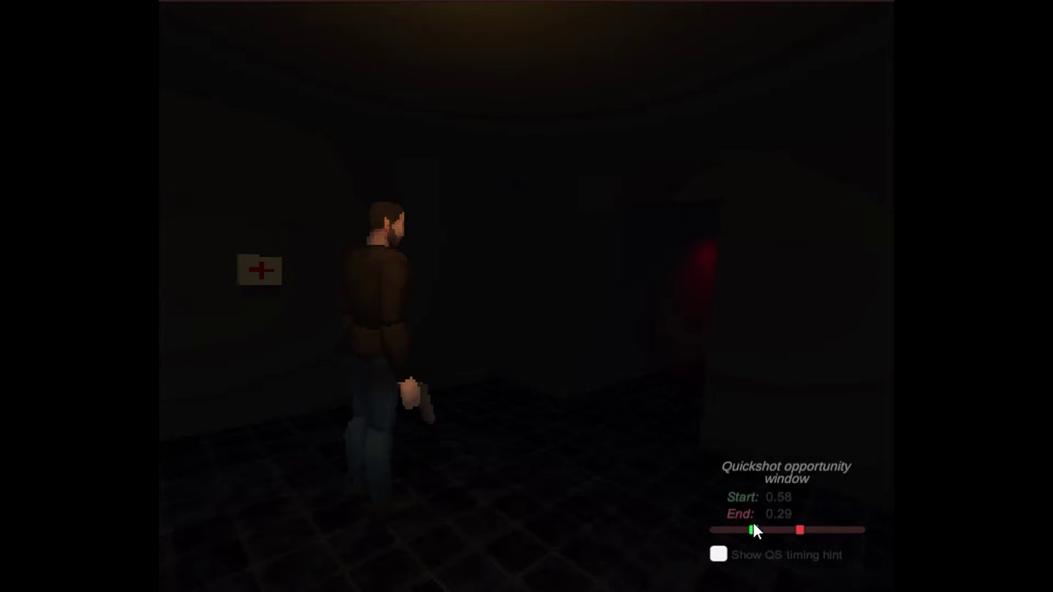
pyautogui.click(527, 296)
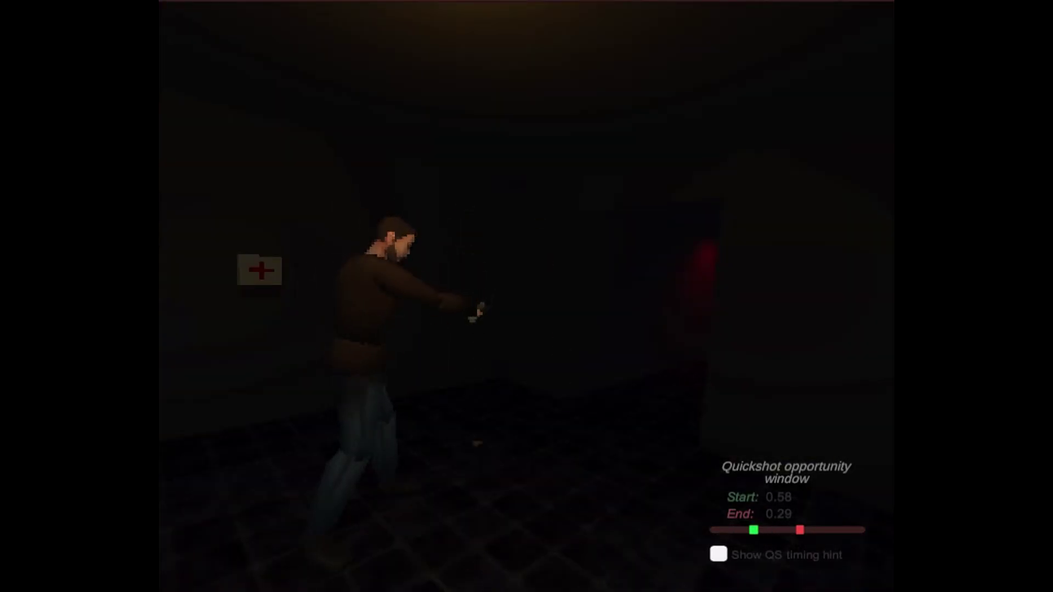
pyautogui.press('r')
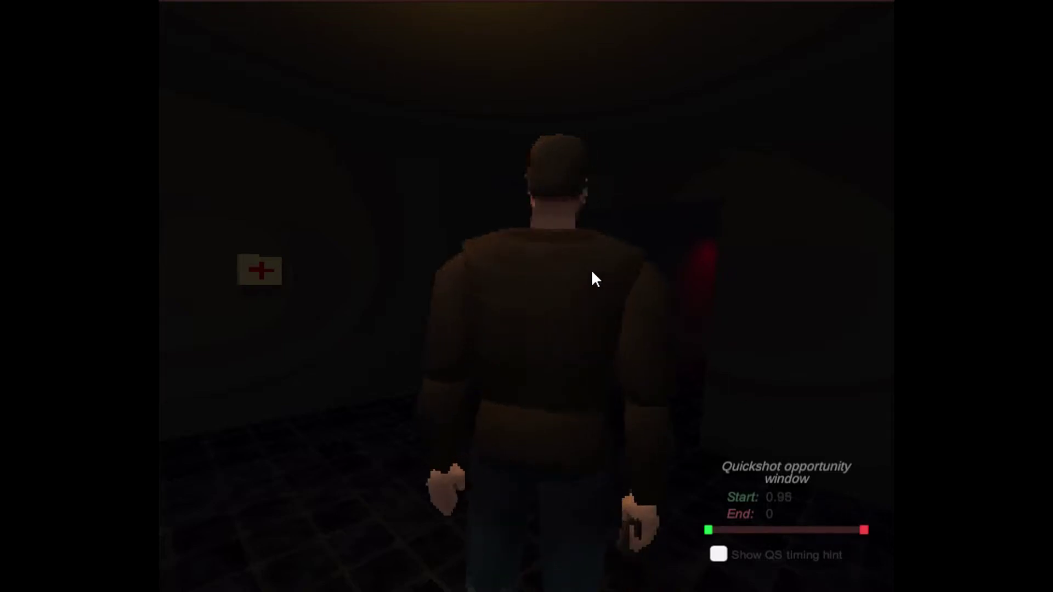
# Set the quickshot window to start 0.56 and end 0.49, then aim the pistol
pyautogui.moveTo(708, 531); pyautogui.dragTo(730, 531)
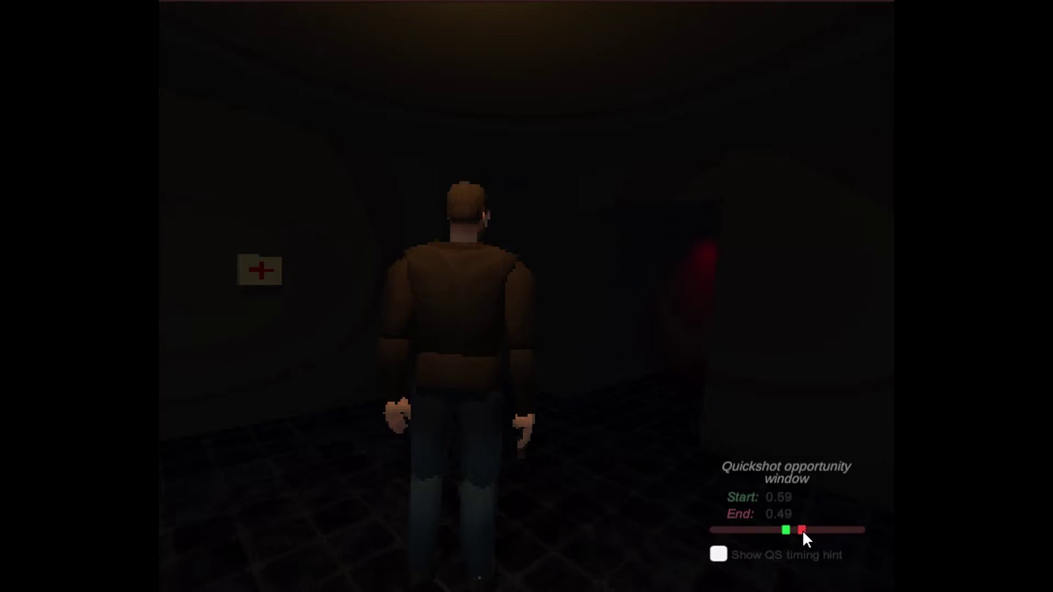
pyautogui.press('Left')
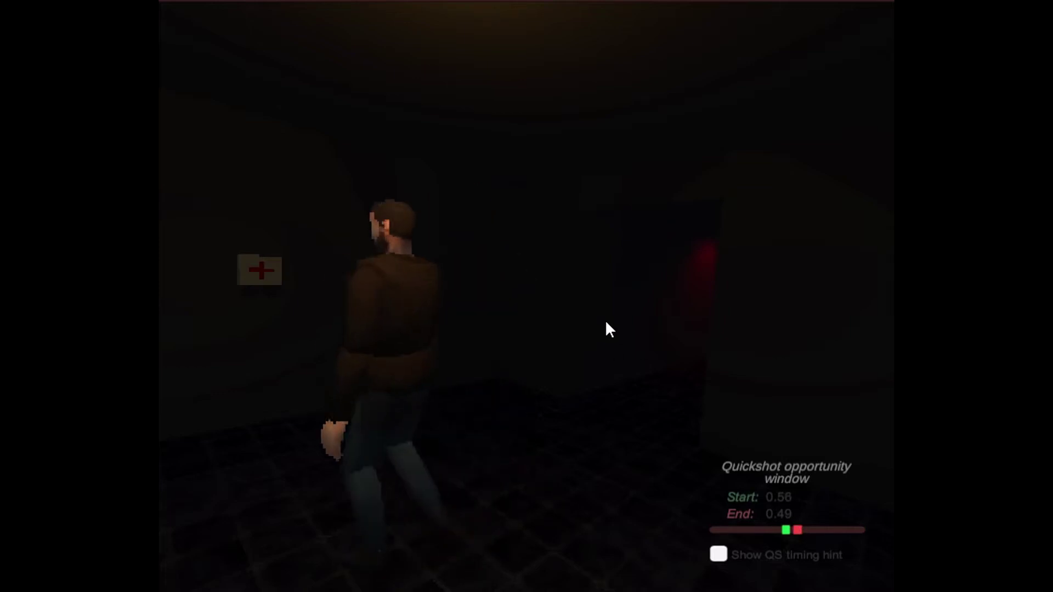
pyautogui.rightClick(605, 320)
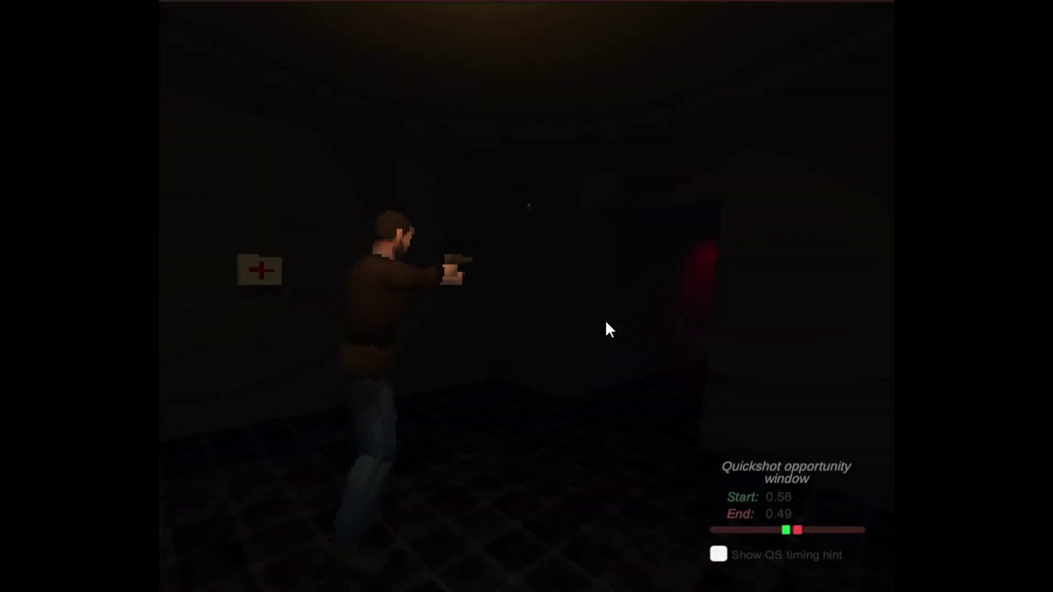
# Fire six shots while aiming, ejecting casings
pyautogui.click(605, 320)
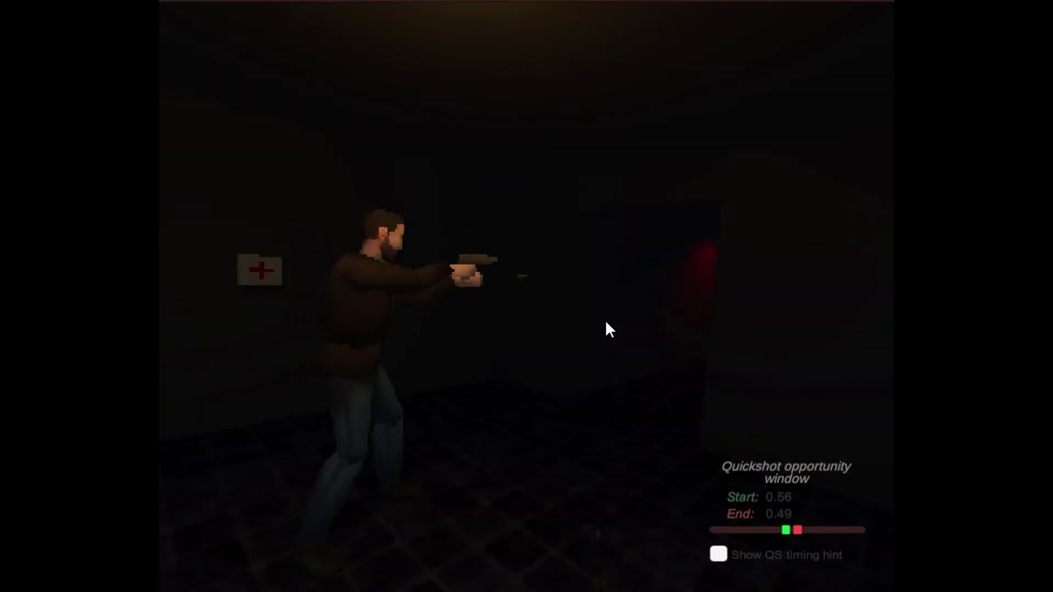
pyautogui.click(604, 320)
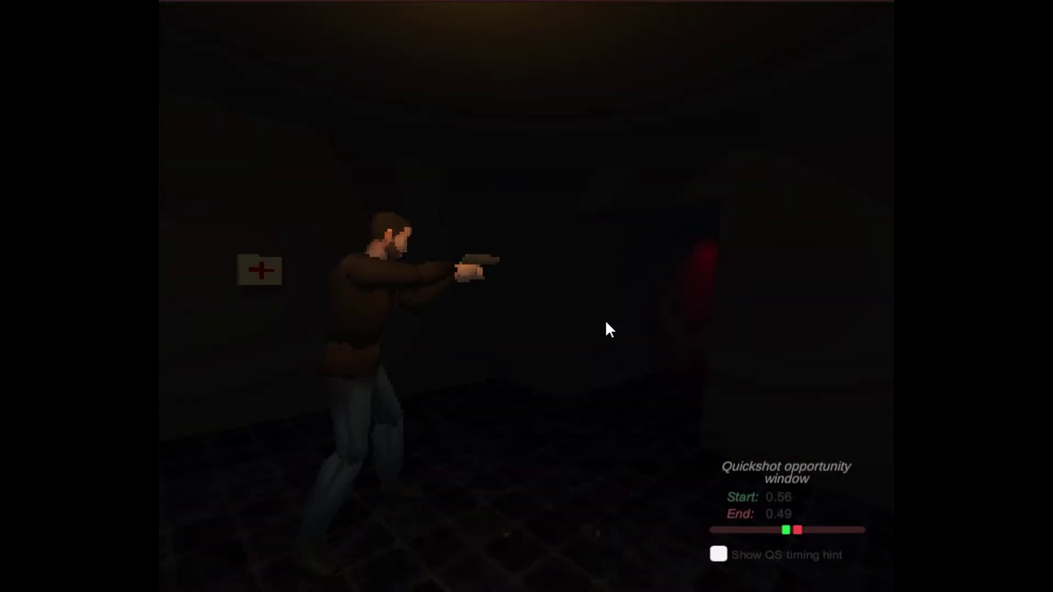
pyautogui.click(605, 320)
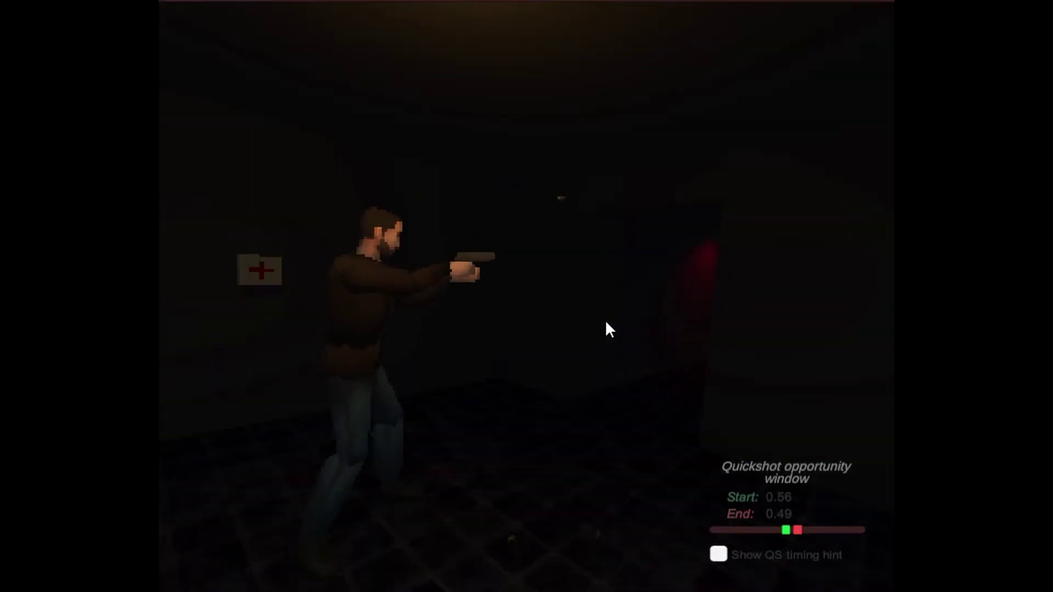
pyautogui.click(605, 320)
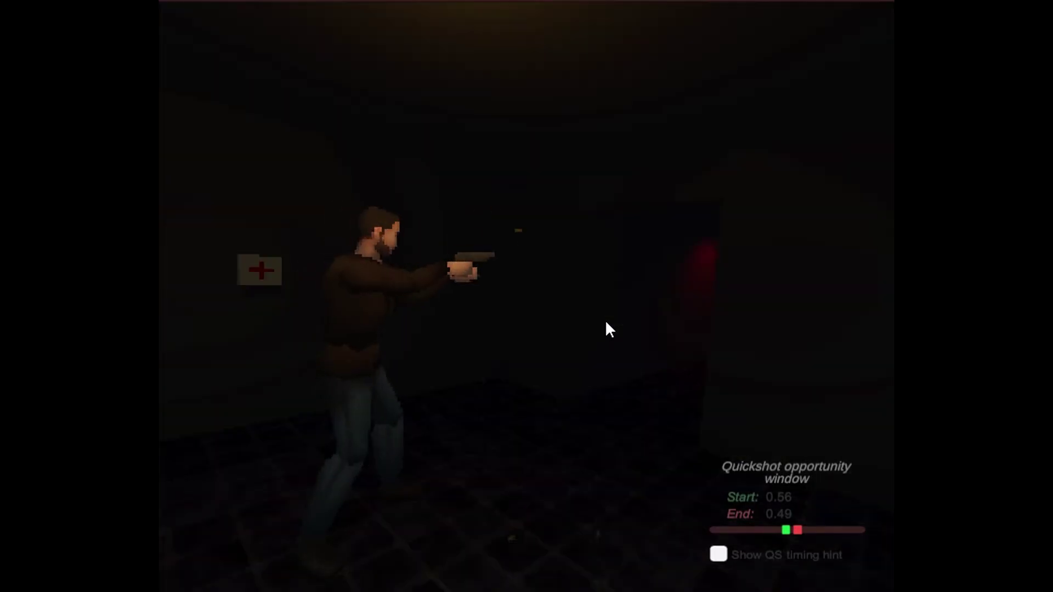
pyautogui.click(605, 320)
pyautogui.click(605, 320)
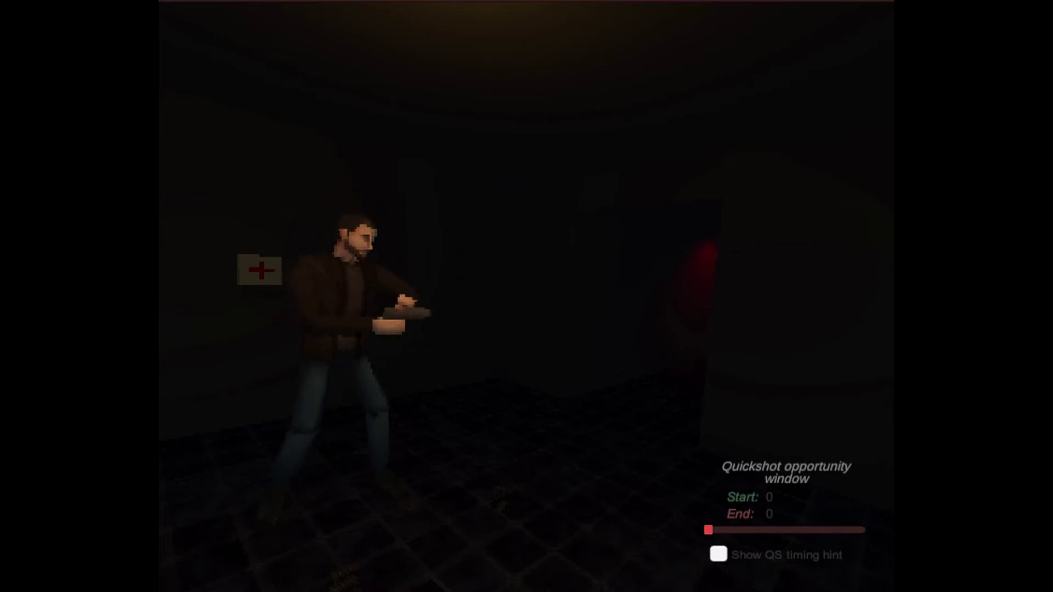
# Move the quickshot window's Start marker to 0.31
pyautogui.moveTo(709, 531); pyautogui.dragTo(758, 531)
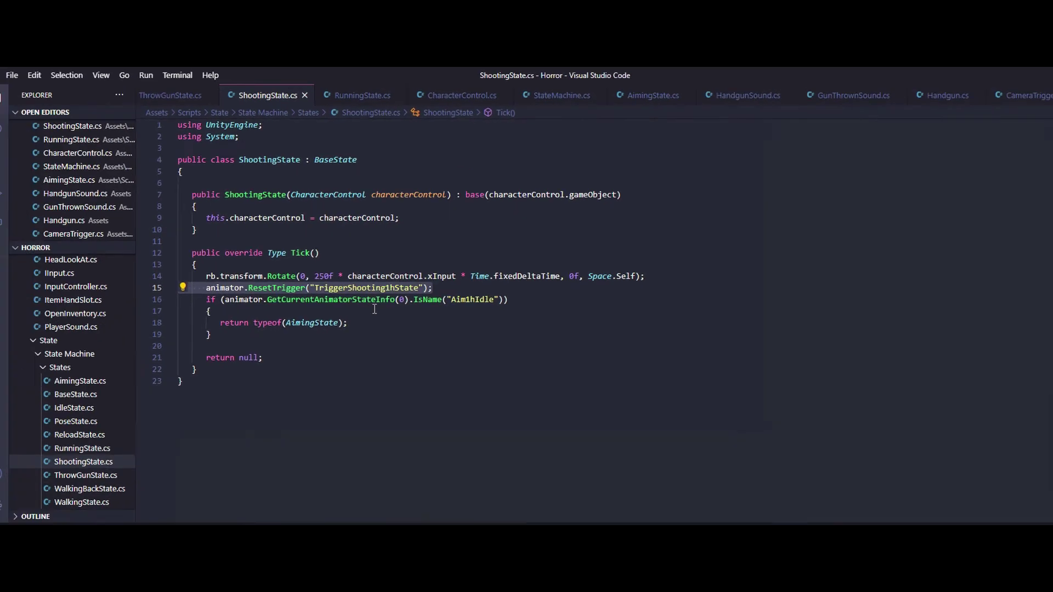
pyautogui.scroll(-5, 90, 412)
pyautogui.scroll(-5, 99, 408)
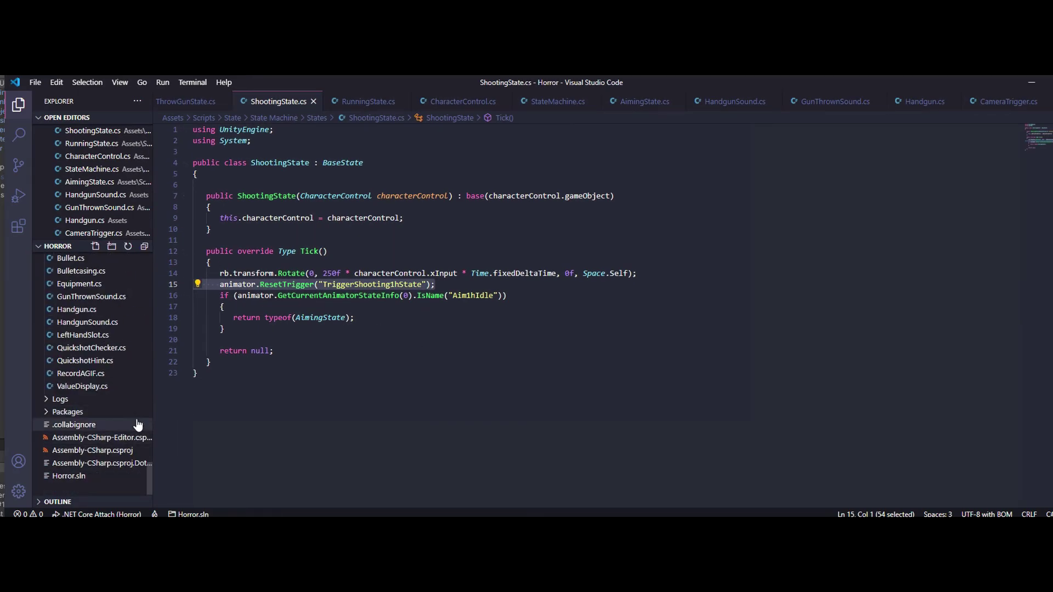
pyautogui.scroll(-3, 102, 403)
pyautogui.scroll(-2, 104, 401)
# Remove the // from SwitchToGunCam(); on line 44 of Handgun.cs
pyautogui.click(77, 397)
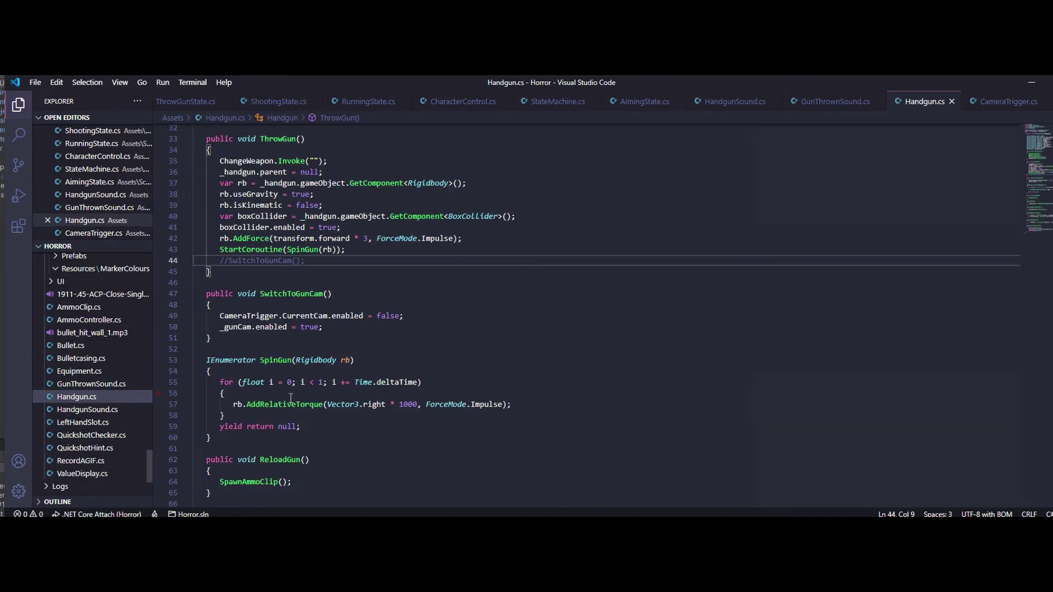
pyautogui.click(229, 261)
pyautogui.press('Delete')
pyautogui.press('Delete')
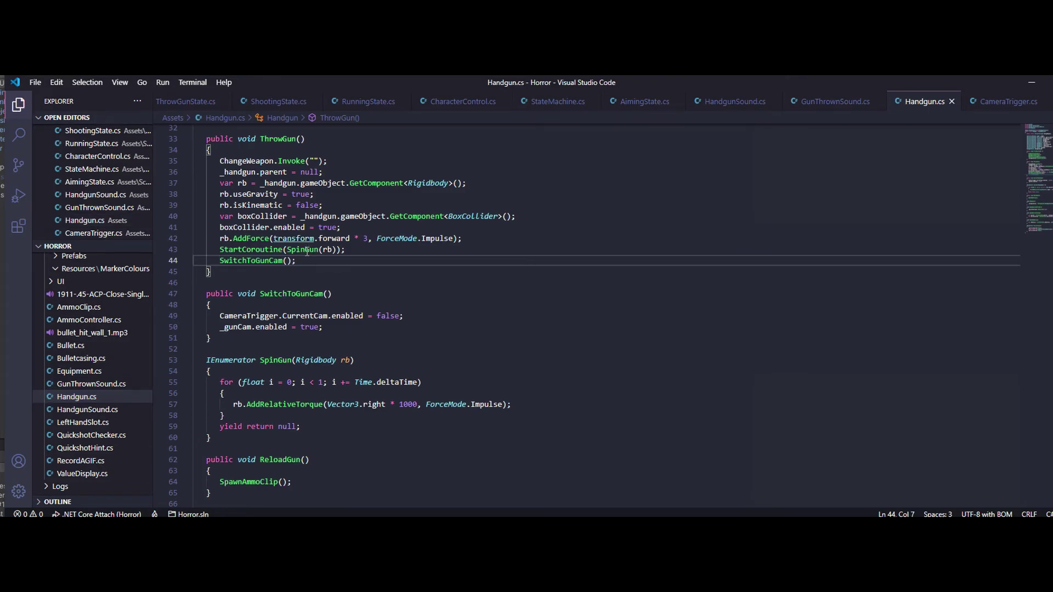